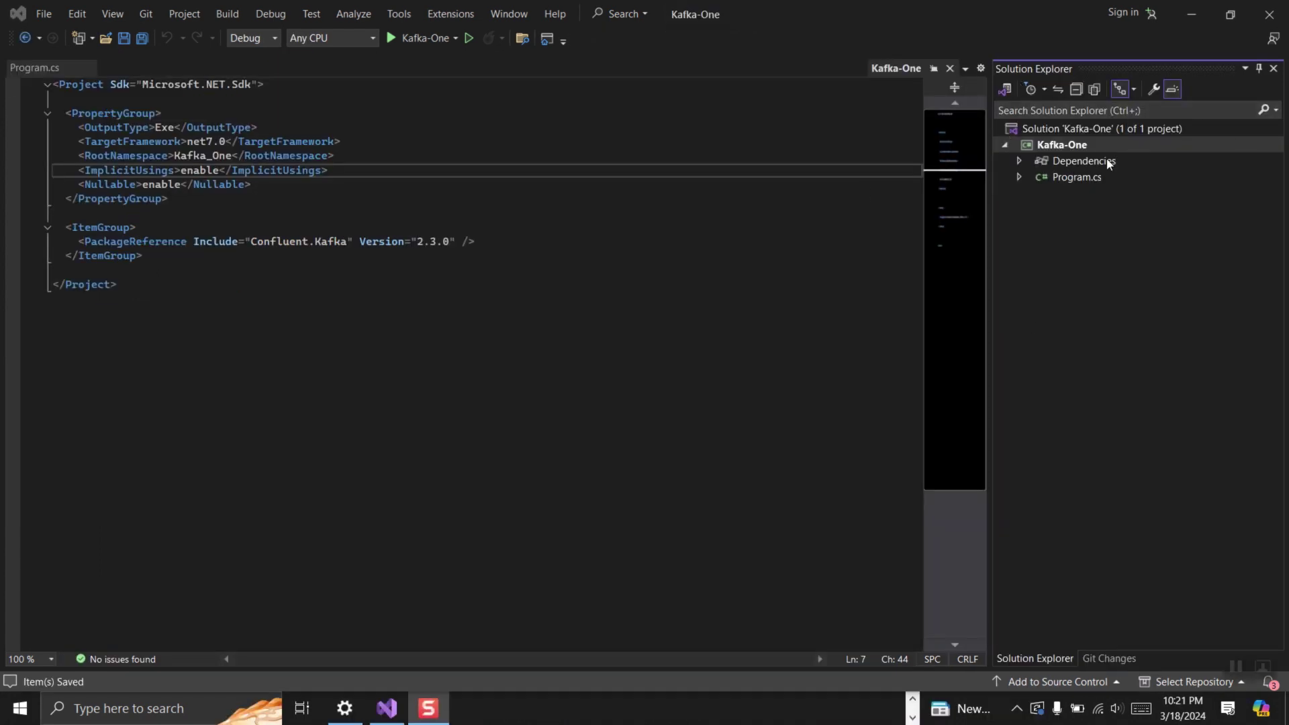
Step: Select the Kafka-One solution, then auto-hide the Git Changes panel so the project file fills the editor
{"action": "left_click", "coordinate": [1103, 129]}
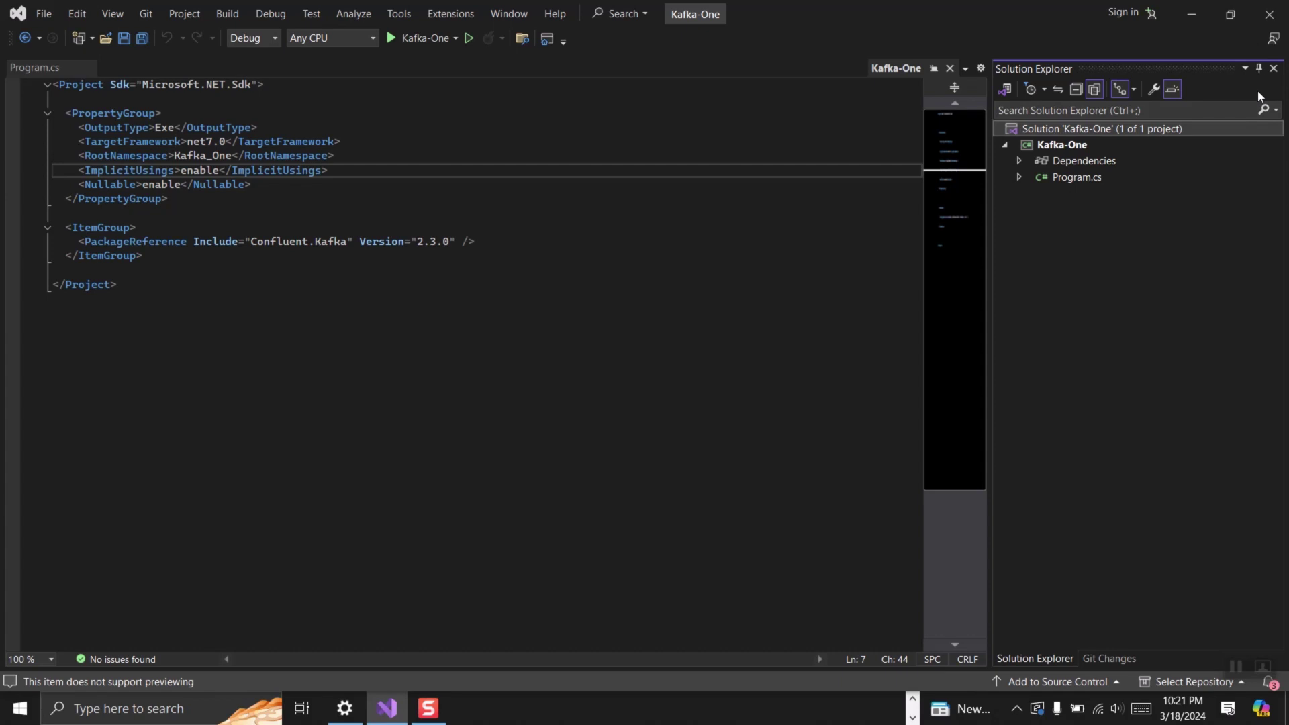
{"action": "left_click", "coordinate": [1273, 68]}
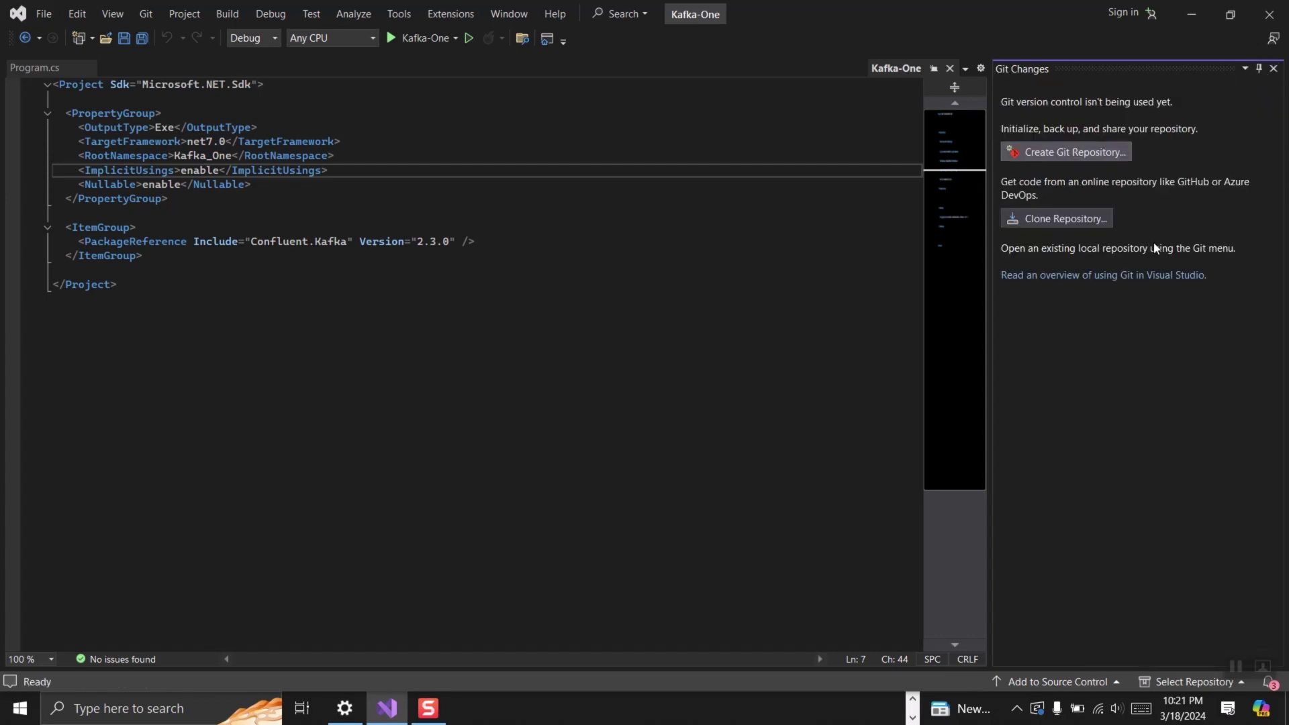
{"action": "left_click", "coordinate": [483, 229]}
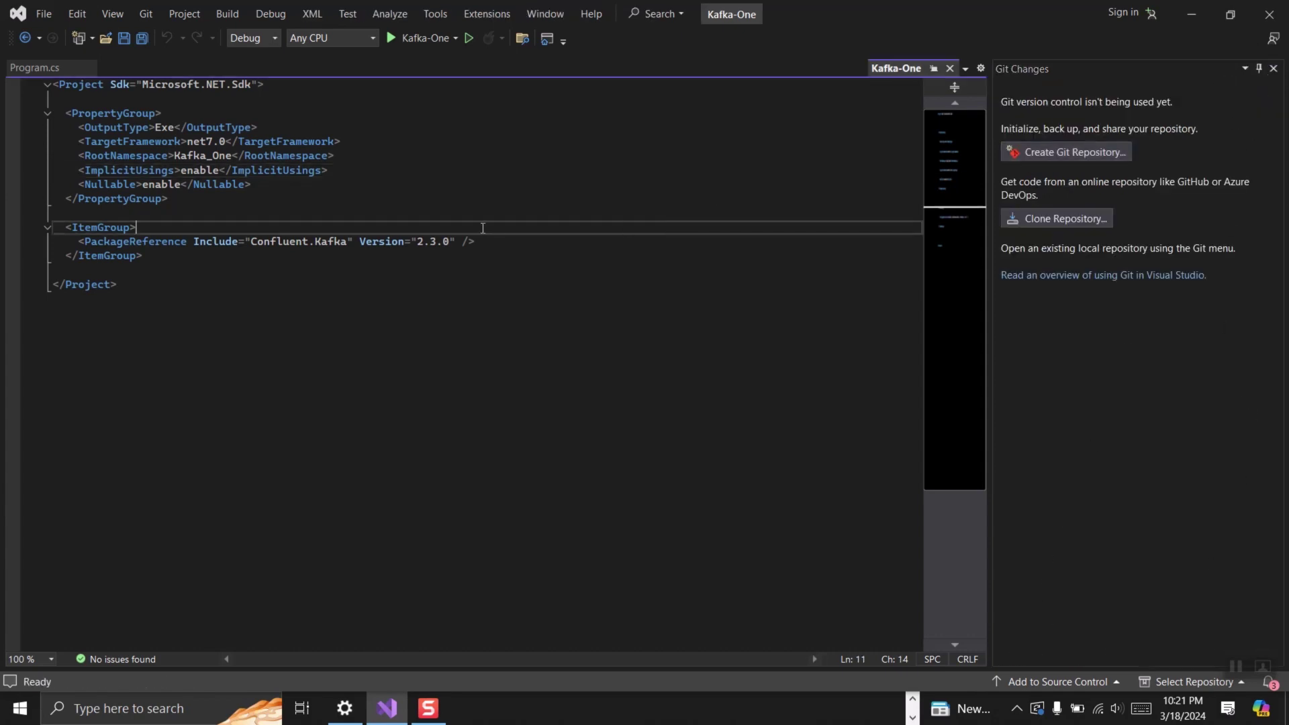
{"action": "left_click", "coordinate": [1260, 69]}
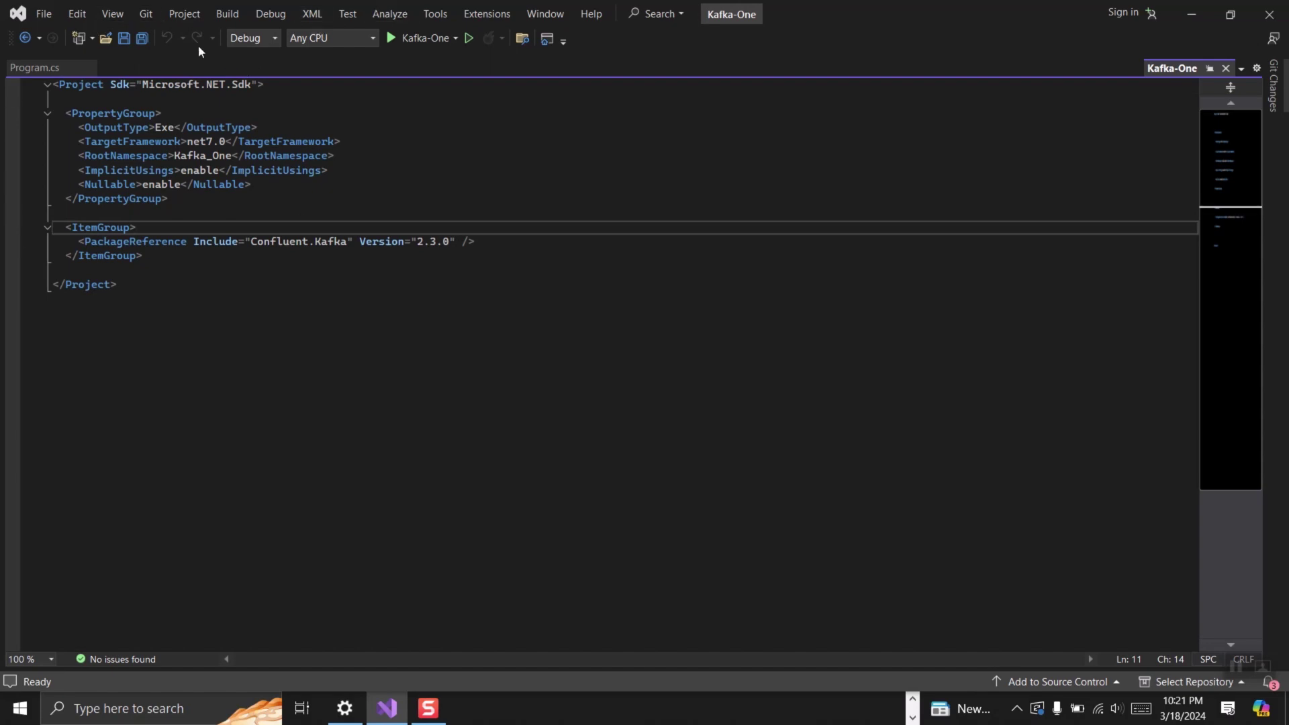
{"action": "left_click", "coordinate": [113, 14]}
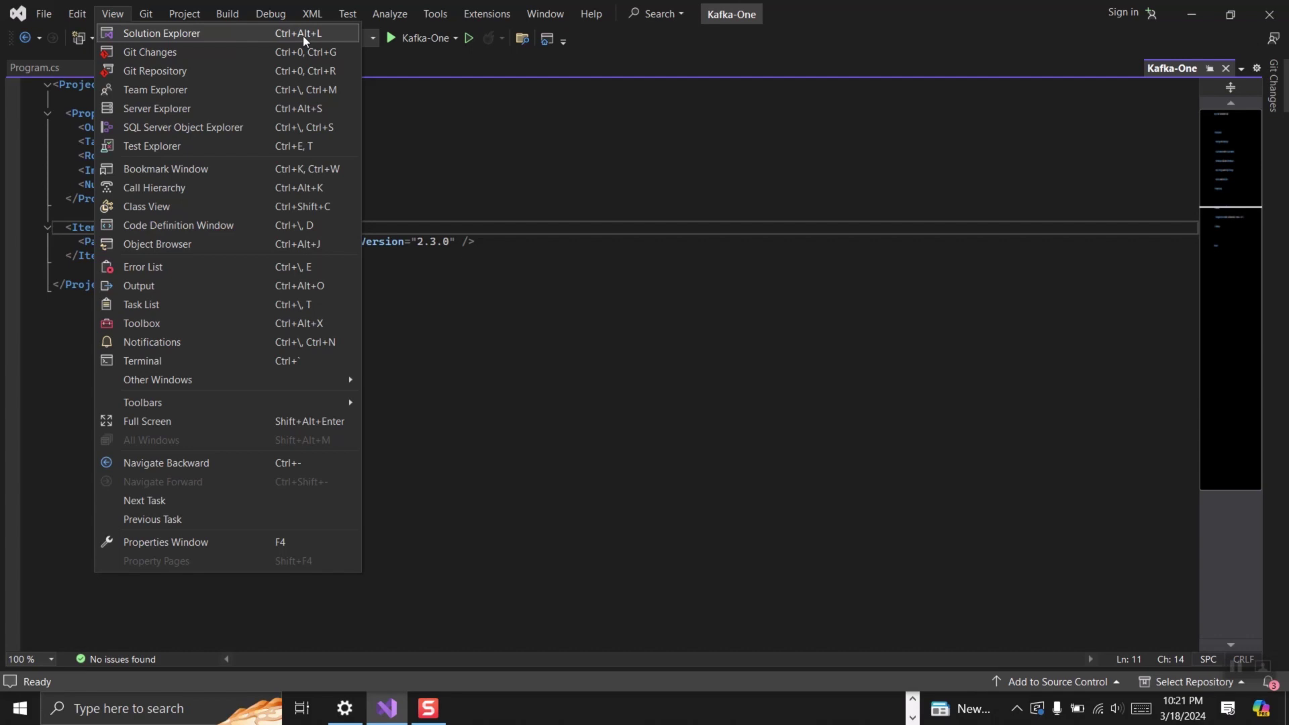
{"action": "left_click", "coordinate": [256, 35]}
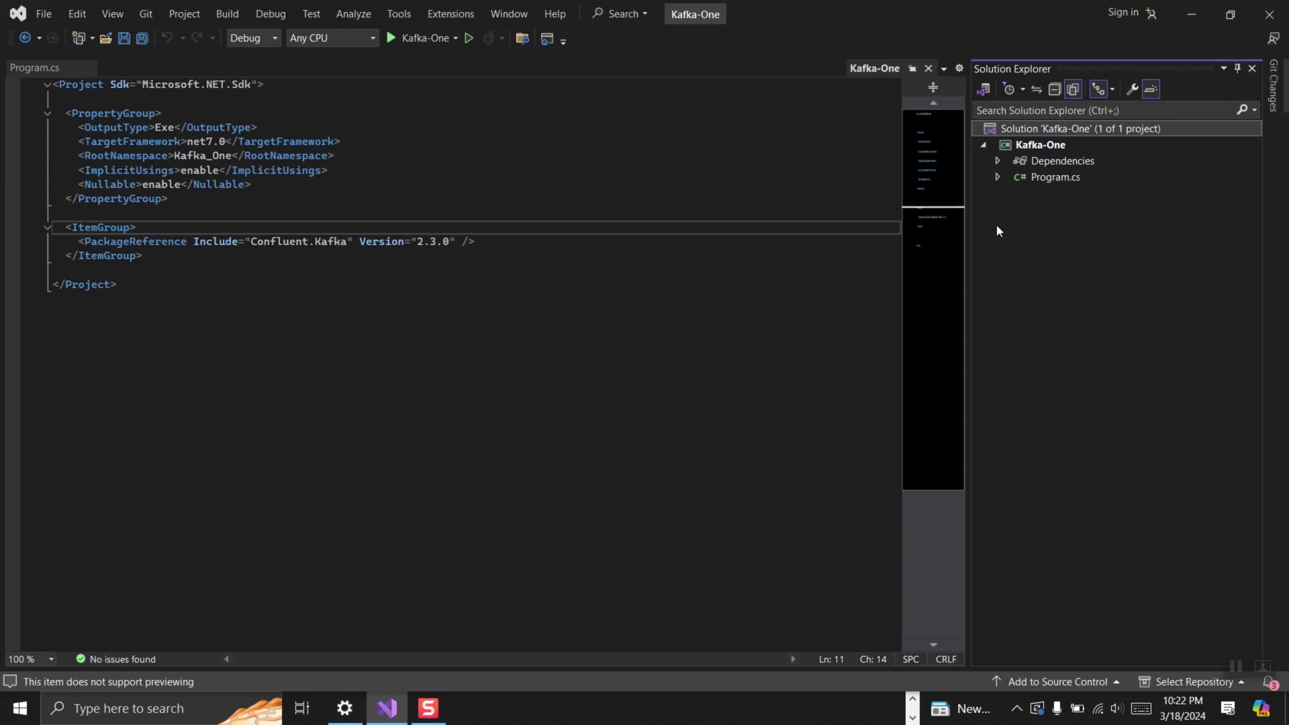
Step: Close Solution Explorer and choose Window > Reset Window Layout
{"action": "left_click", "coordinate": [1251, 69]}
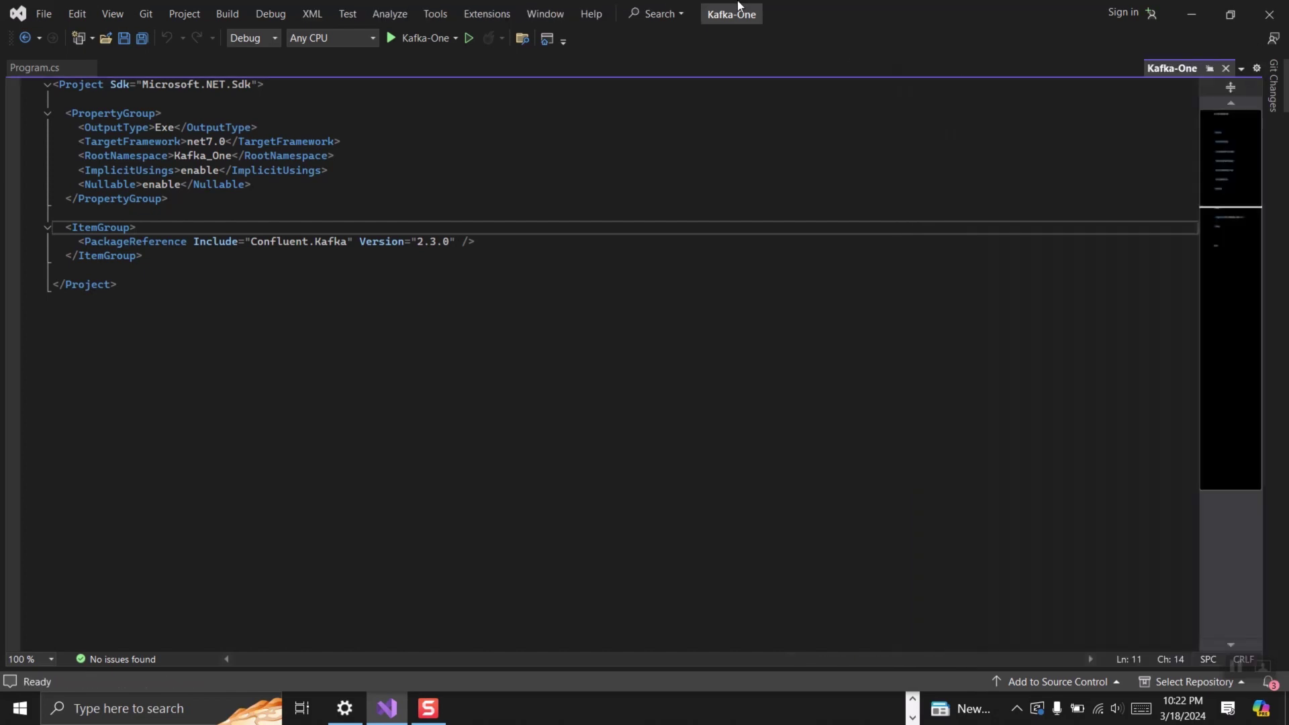
{"action": "left_click", "coordinate": [545, 15]}
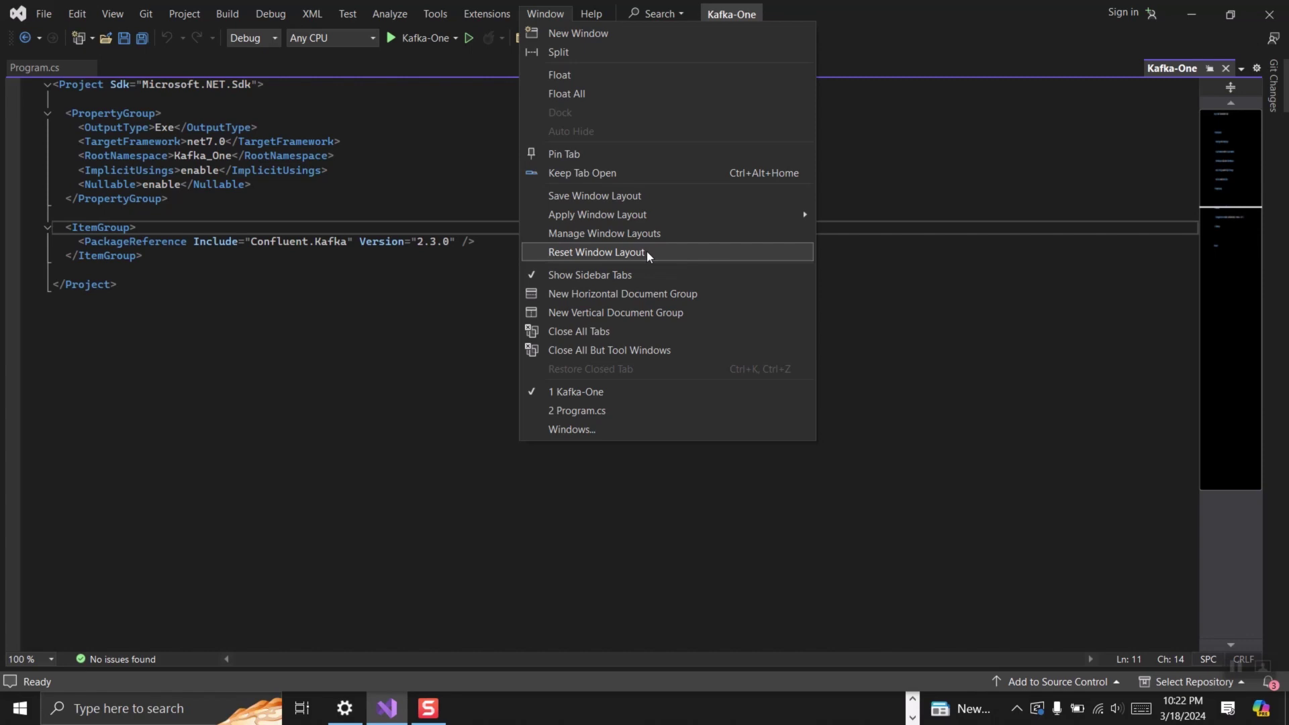
{"action": "left_click", "coordinate": [702, 254]}
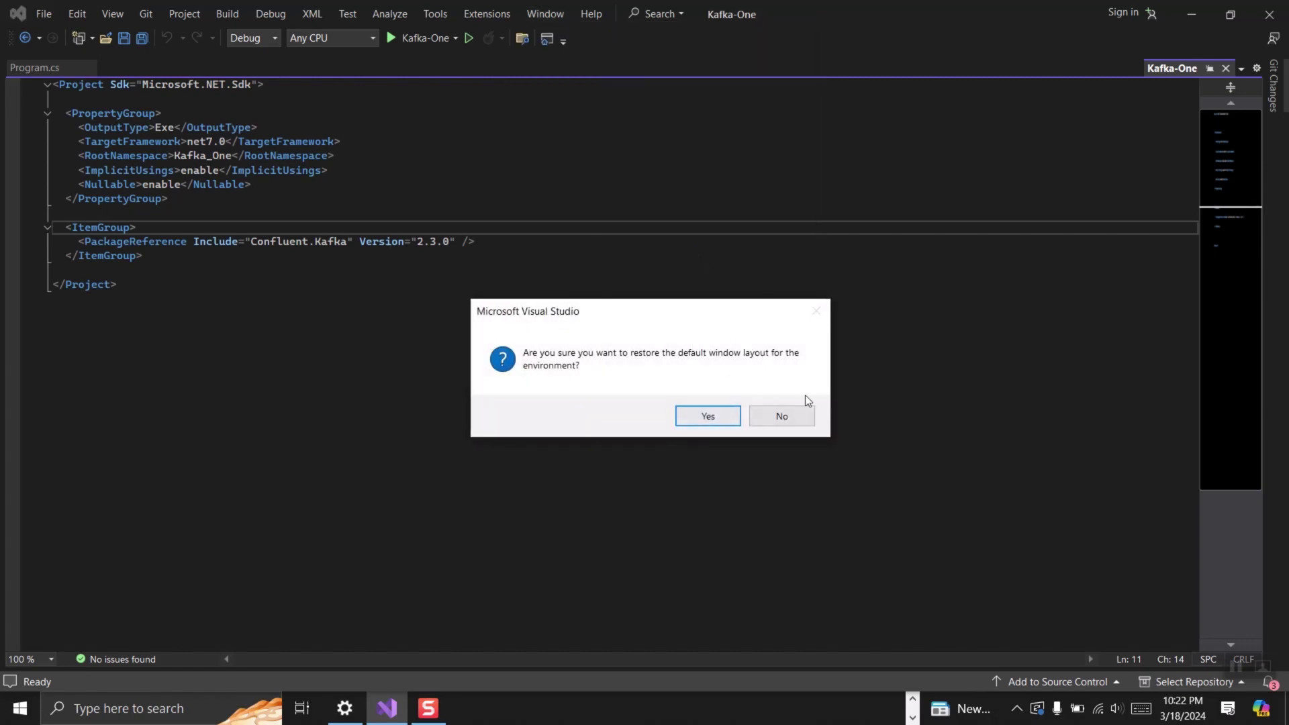
Step: Confirm the reset so Solution Explorer returns beside the Kafka-One project file
{"action": "left_click", "coordinate": [706, 417]}
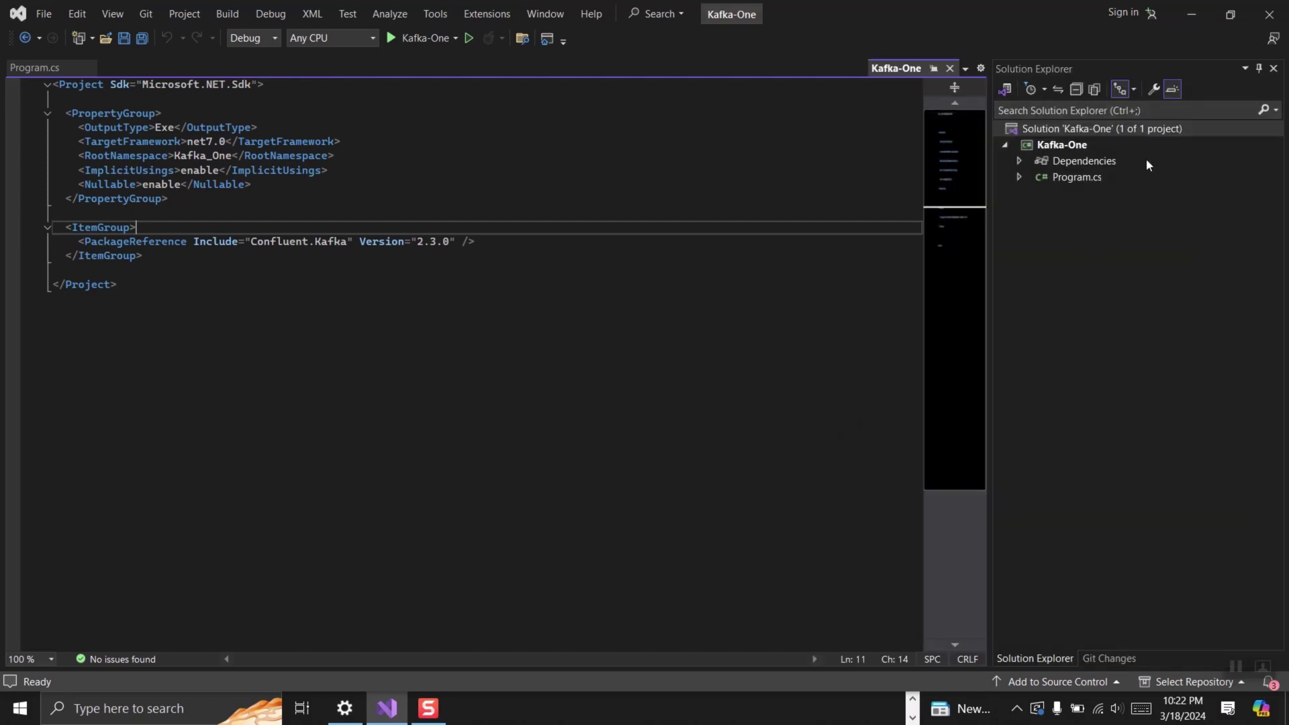